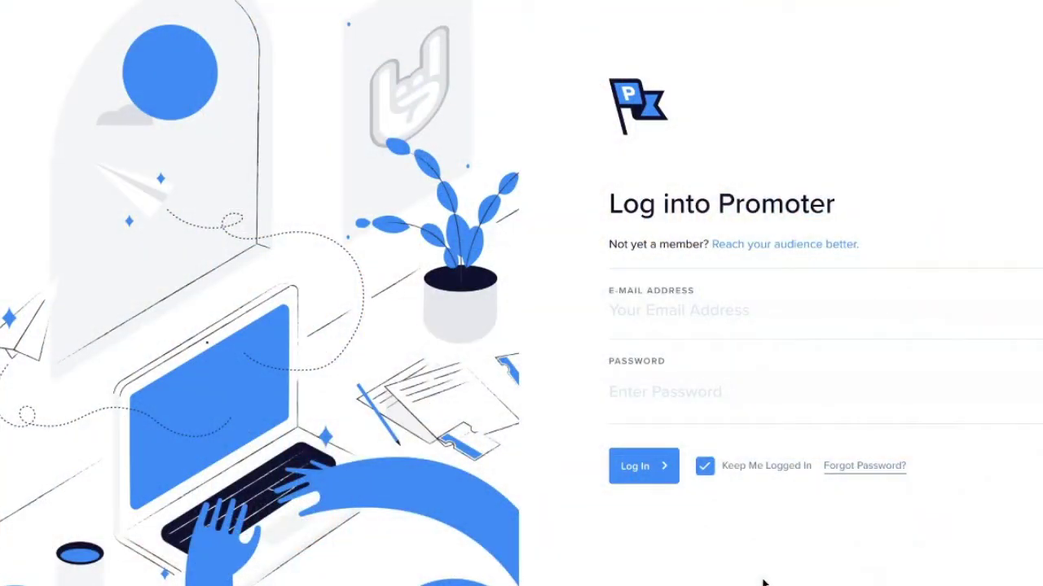
# - Log into Promoter with the e-mail address and password from the saved Promoter Login entry
pyautogui.click(644, 326)
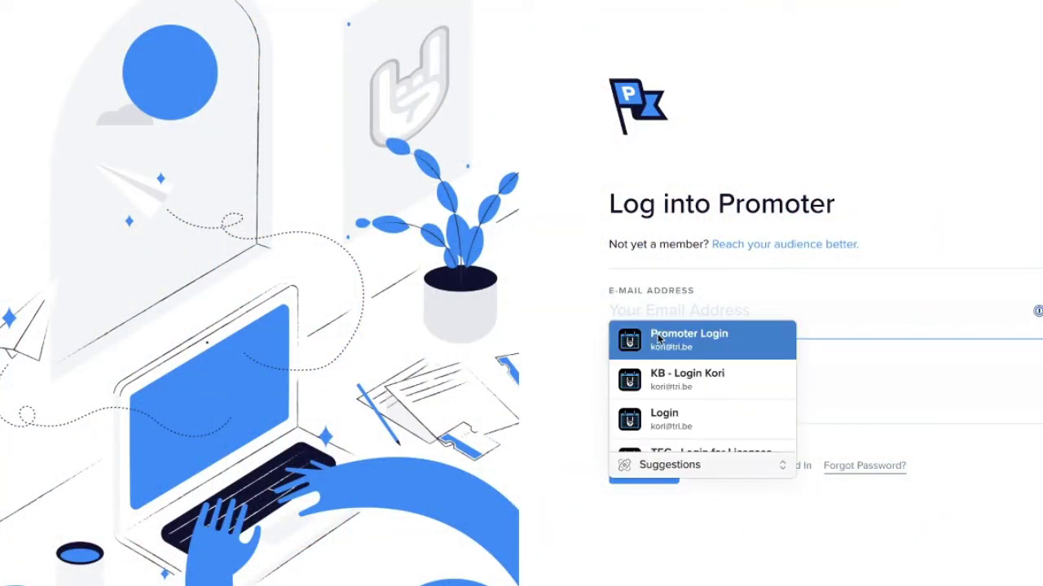
pyautogui.click(658, 336)
pyautogui.click(650, 481)
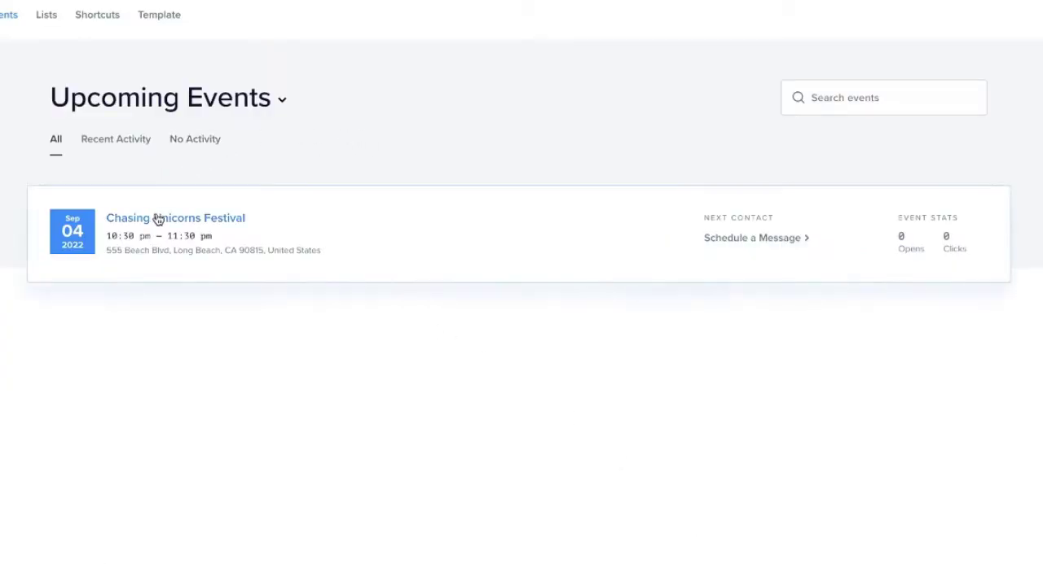
# - Schedule a new message for the Chasing Unicorns Festival and choose the Triggered Message type
pyautogui.click(751, 240)
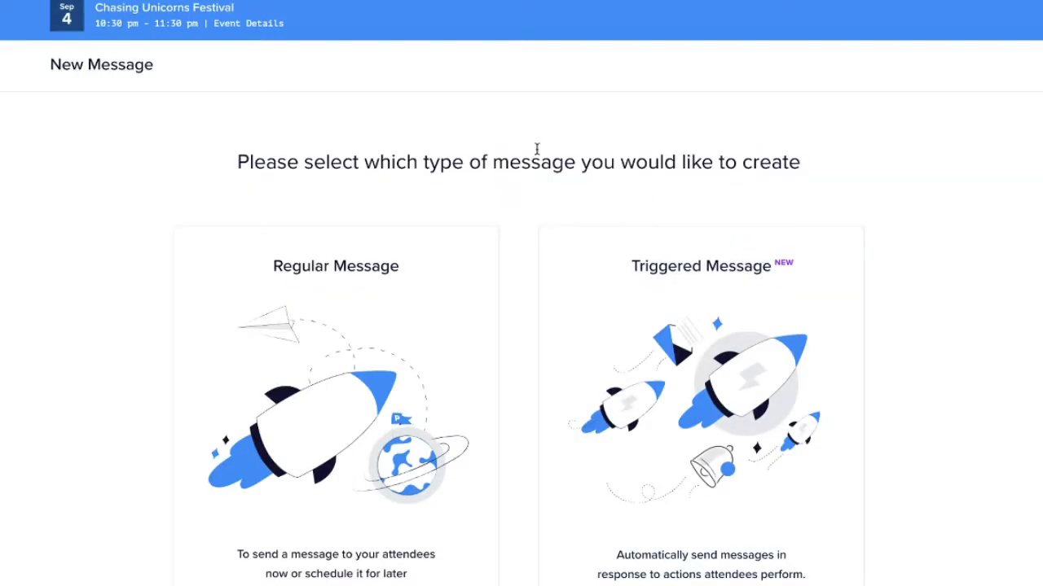
pyautogui.scroll(-1, 526, 282)
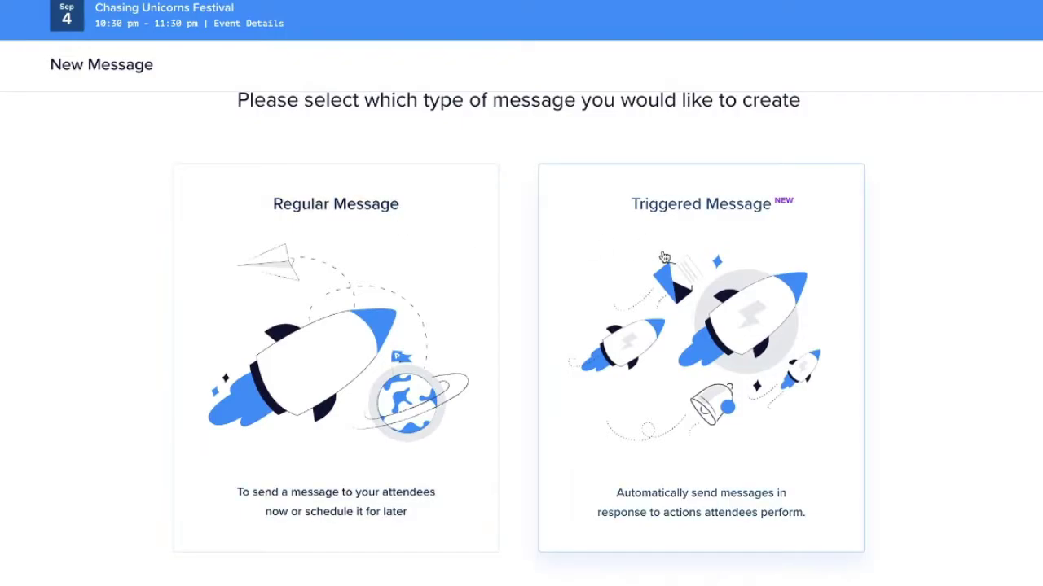
pyautogui.click(667, 271)
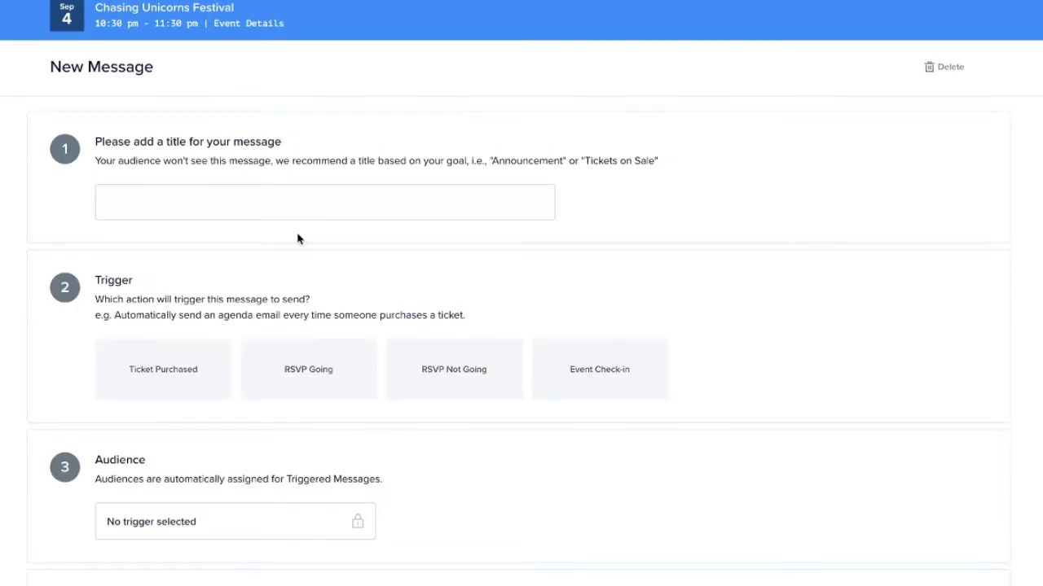
# - Title the message "Welcome to the Show!" and set Event Check-in as the action that triggers it
pyautogui.click(114, 202)
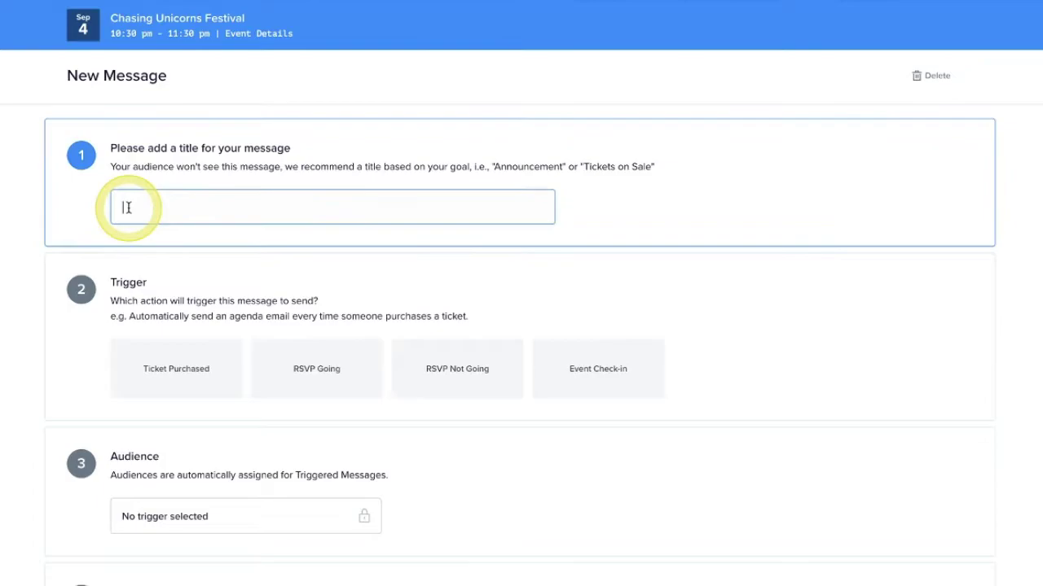
pyautogui.write('Welcome to t')
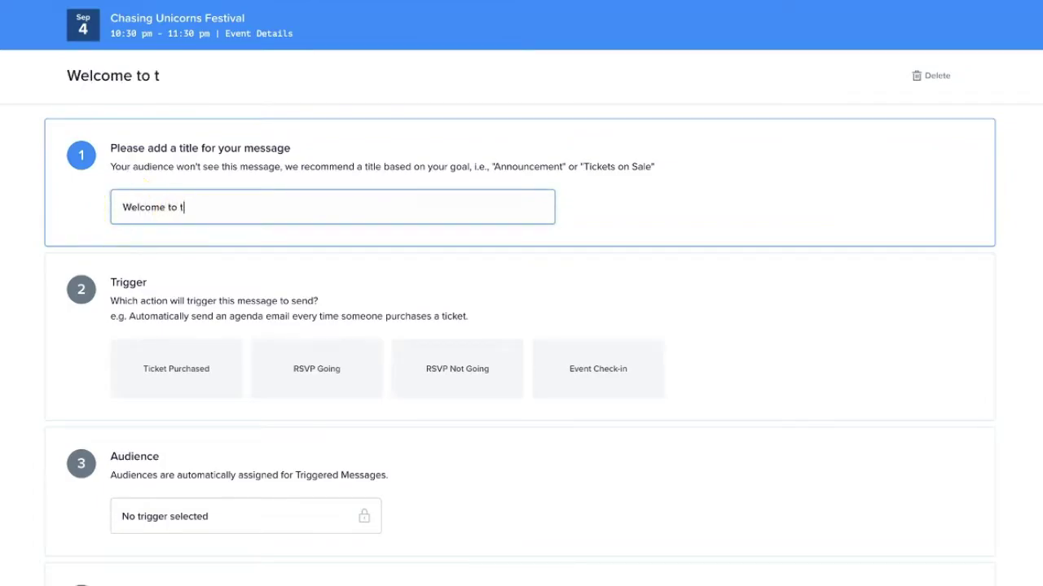
pyautogui.write('he Show!')
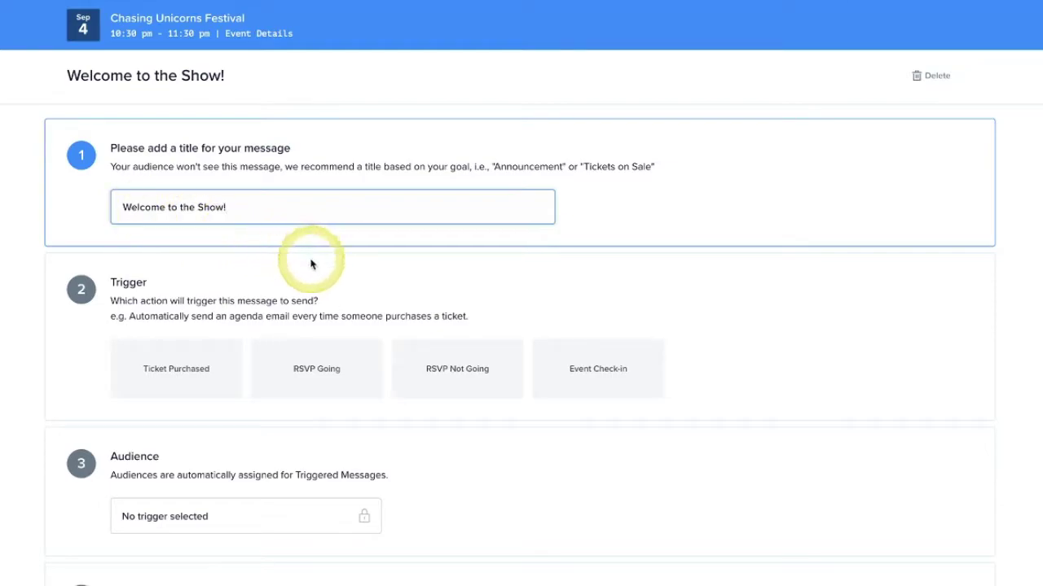
pyautogui.scroll(-1, 310, 264)
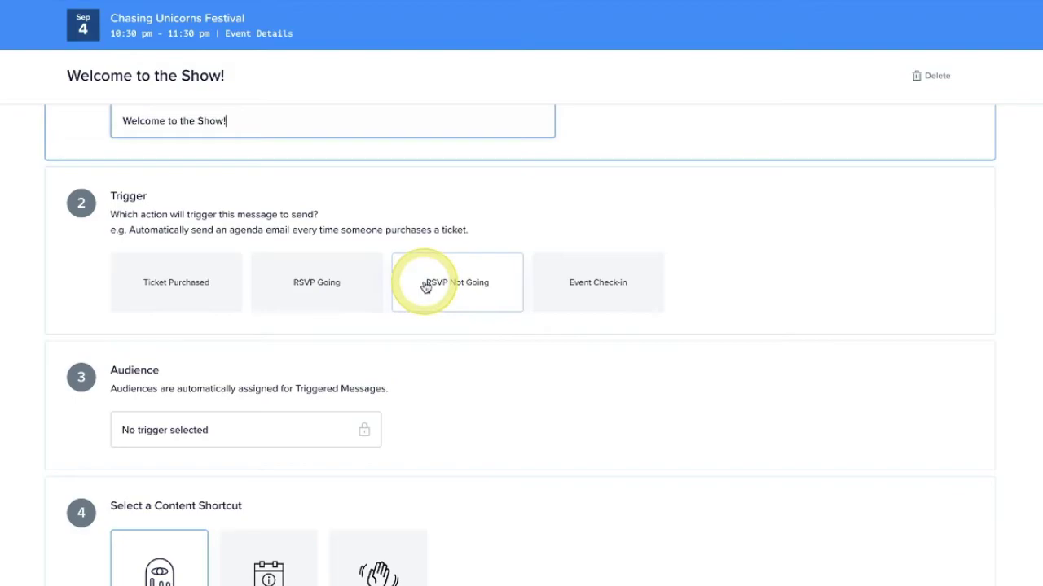
pyautogui.click(599, 299)
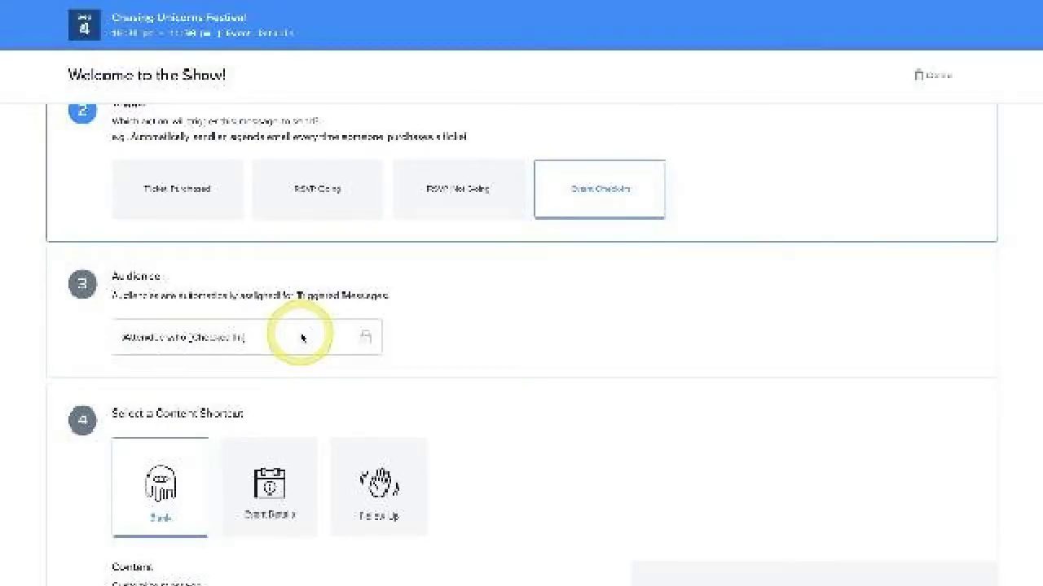
# - Try the Event Details and Follow Up content shortcuts and return the message content to Blank
pyautogui.scroll(-3, 517, 272)
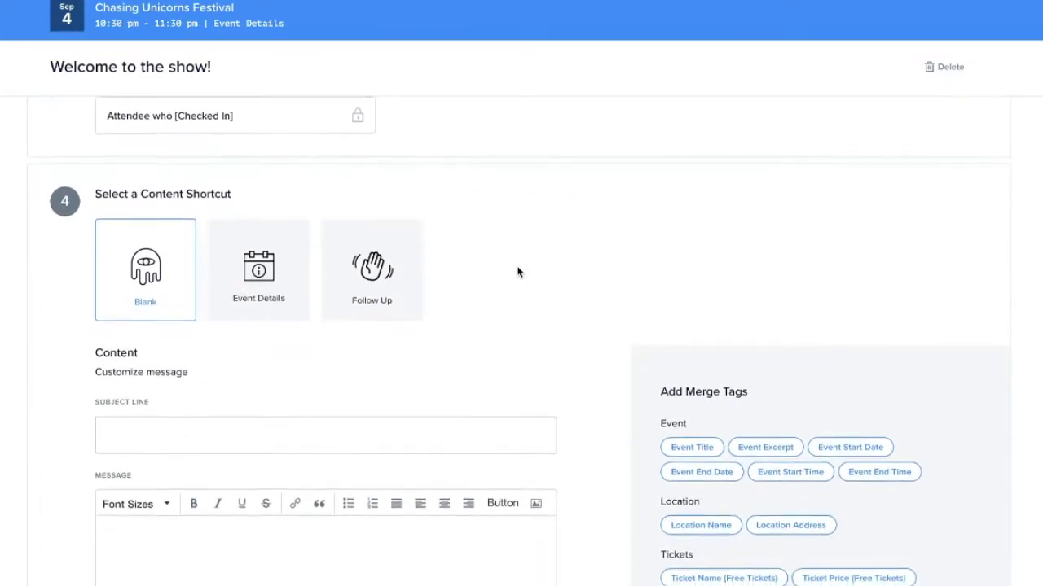
pyautogui.scroll(-1, 517, 272)
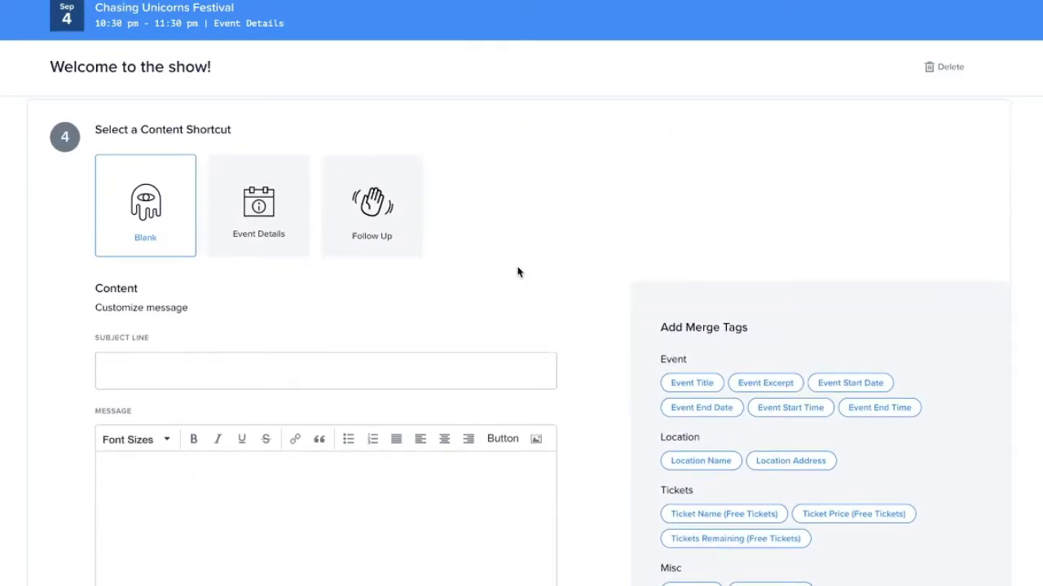
pyautogui.click(256, 246)
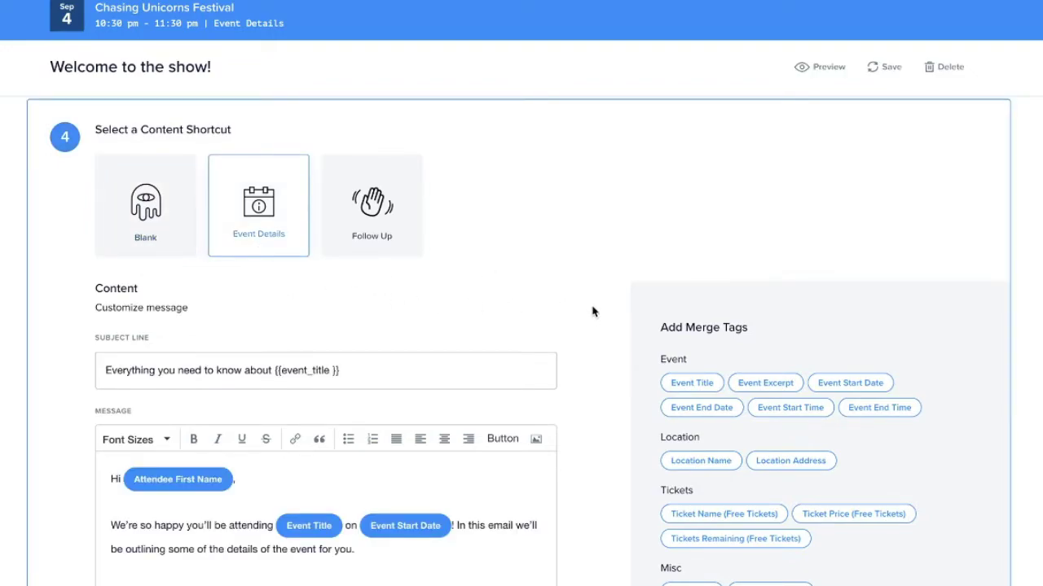
pyautogui.scroll(-1, 592, 312)
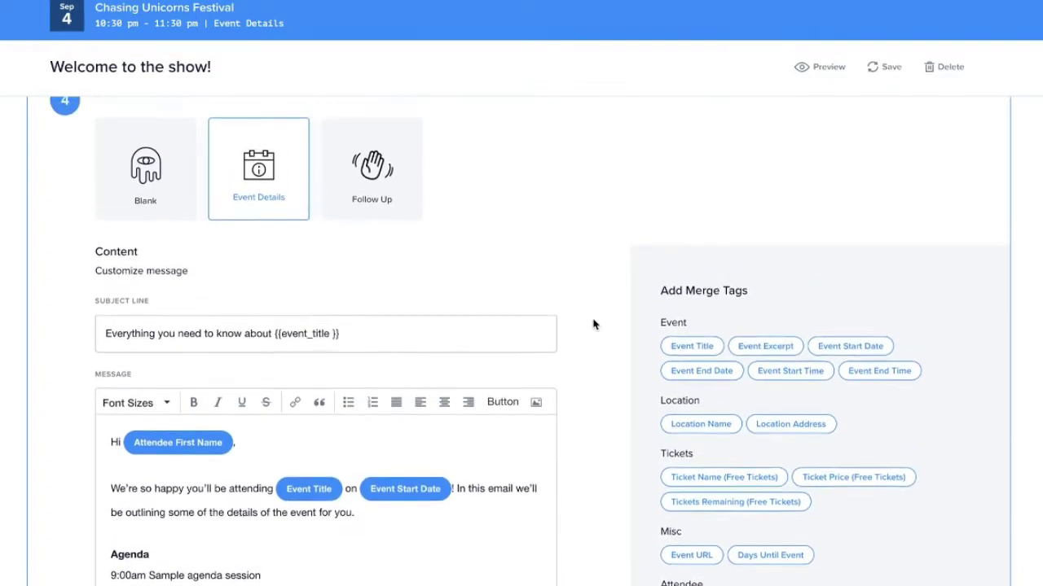
pyautogui.scroll(1, 593, 325)
pyautogui.click(389, 218)
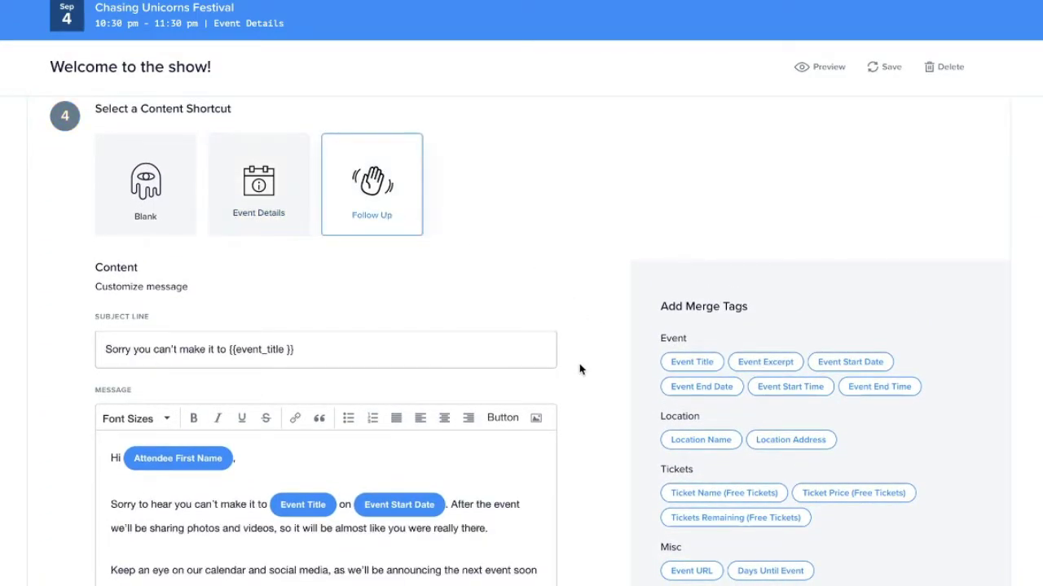
pyautogui.scroll(-1, 580, 369)
pyautogui.click(134, 204)
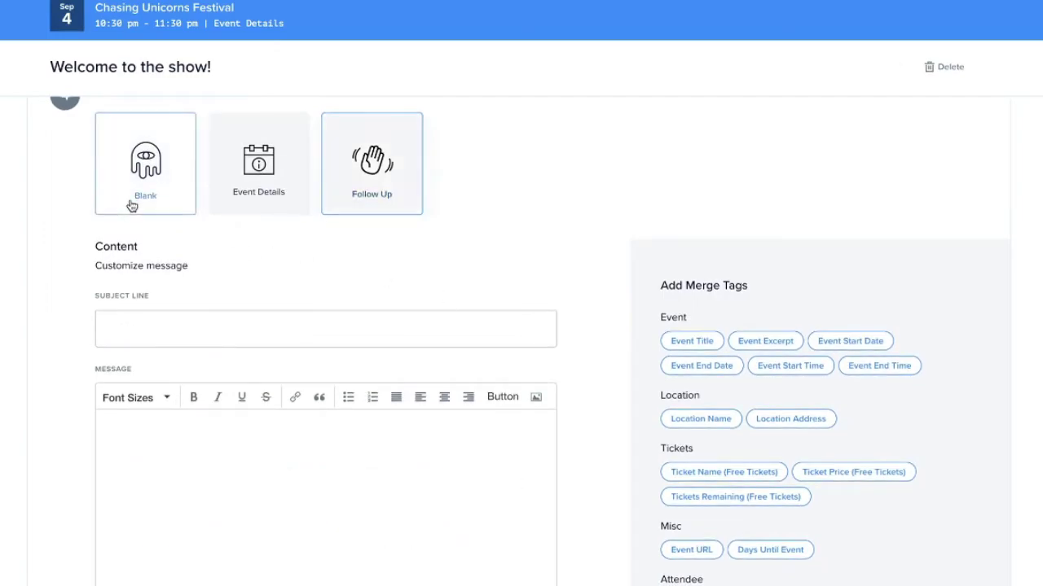
# - Set the subject line to "Thanks for coming to" followed by the Event Title merge tag
pyautogui.scroll(-2, 588, 340)
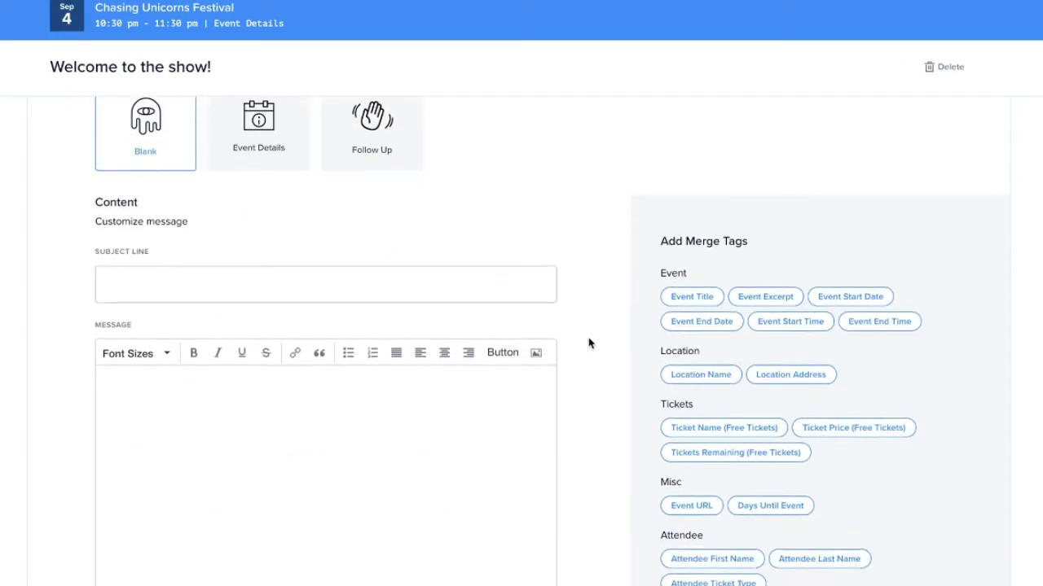
pyautogui.click(489, 284)
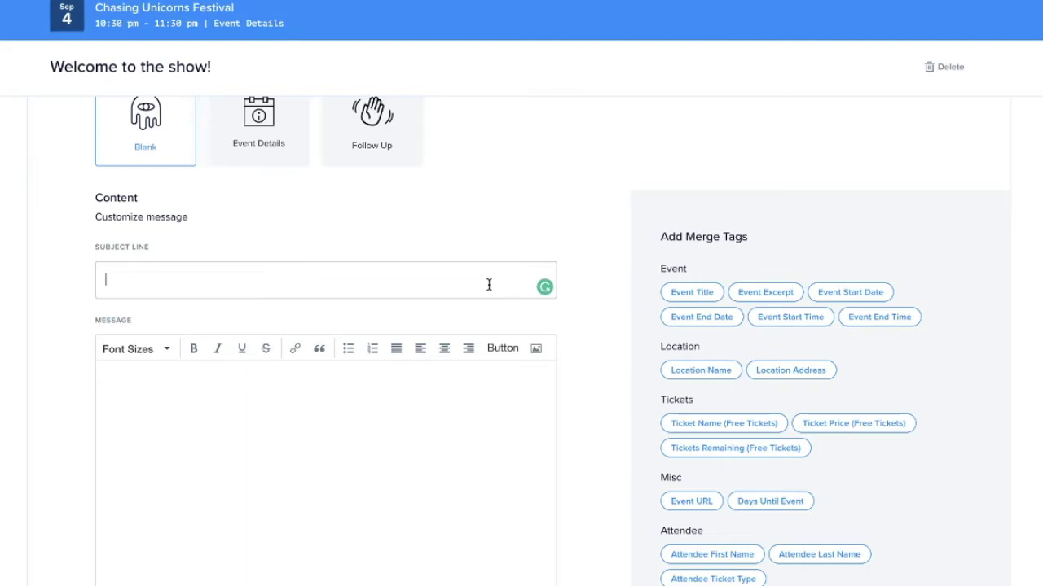
pyautogui.write('Thanks for coming to')
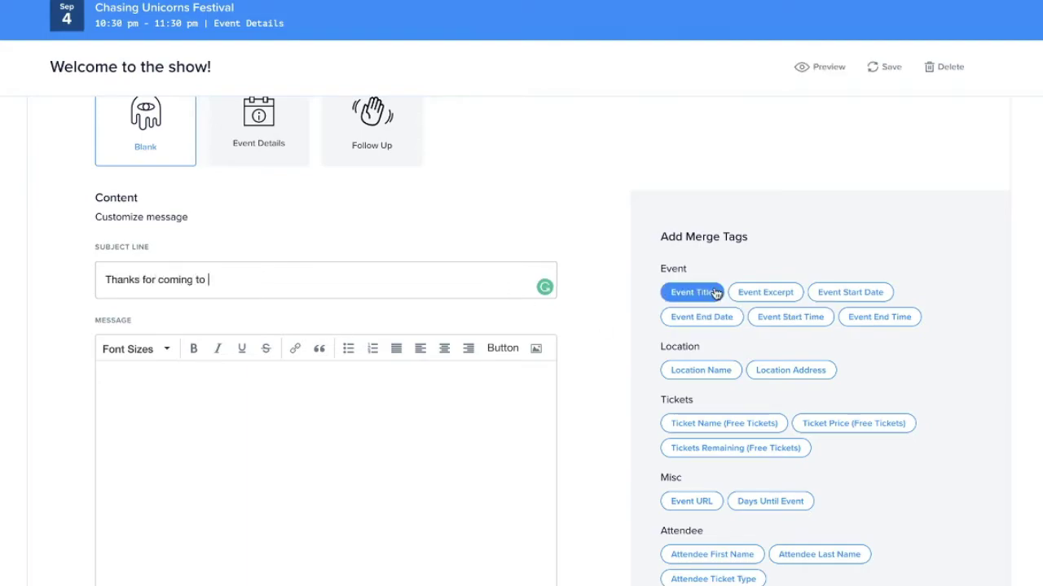
pyautogui.click(714, 291)
# - Write the body with "Hello", the Attendee First Name tag, check-in thanks, the rainbow eggs and hotdog stand reminder, and "Be sure to wave to all unicorns!"
pyautogui.click(226, 461)
pyautogui.write('Hello')
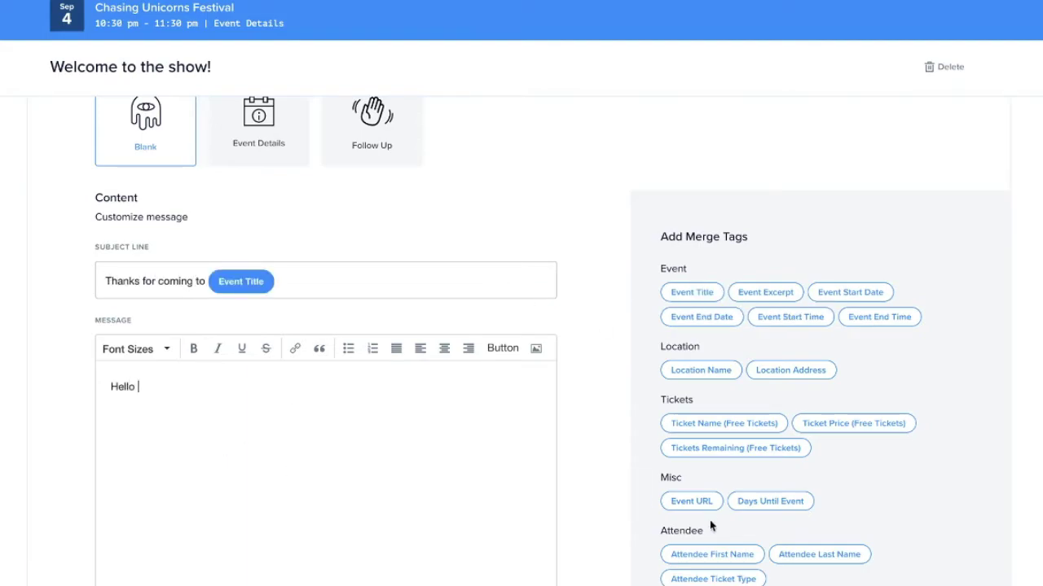
pyautogui.click(711, 554)
pyautogui.write(',')
pyautogui.press('Return')
pyautogui.write('Thanks for checking in! Remember to look for the rainbow eggs placed throughout the stadium and check-in at the nearest hotdog stand!  Be sure to wave to all unicorns!')
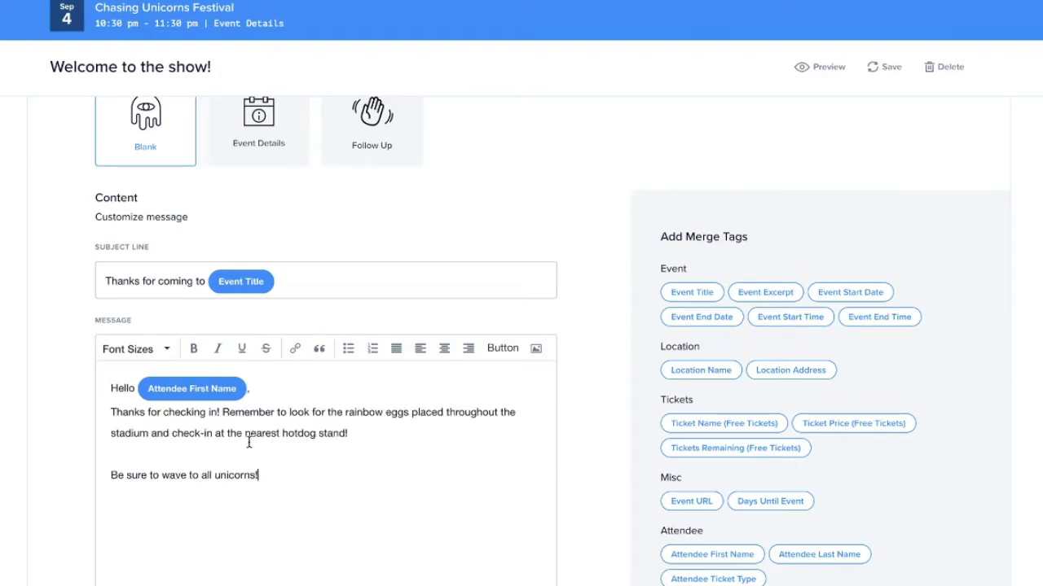
# - Send a test e-mail of the check-in message and activate its trigger
pyautogui.scroll(-3, 77, 456)
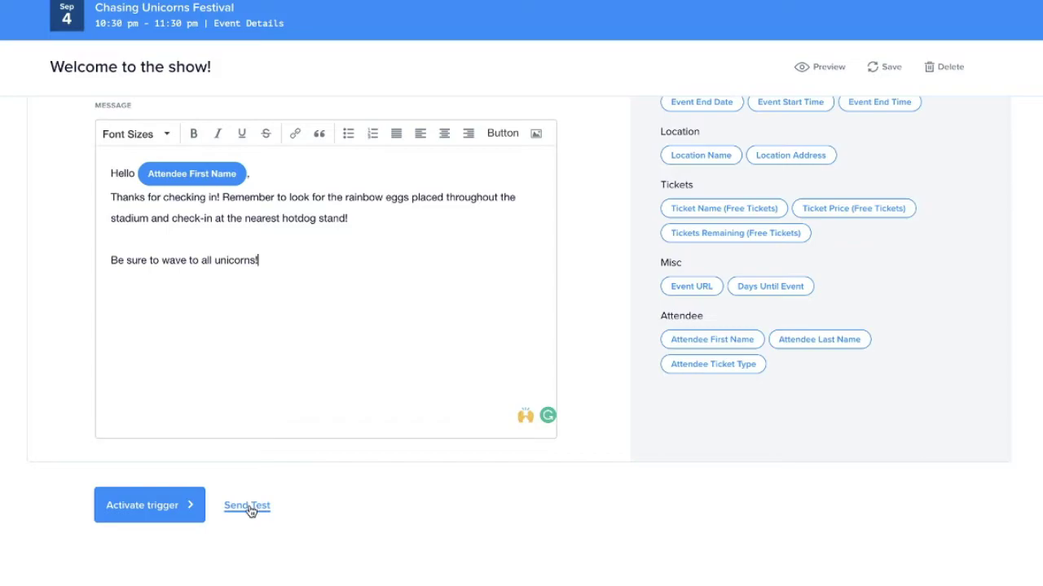
pyautogui.click(249, 506)
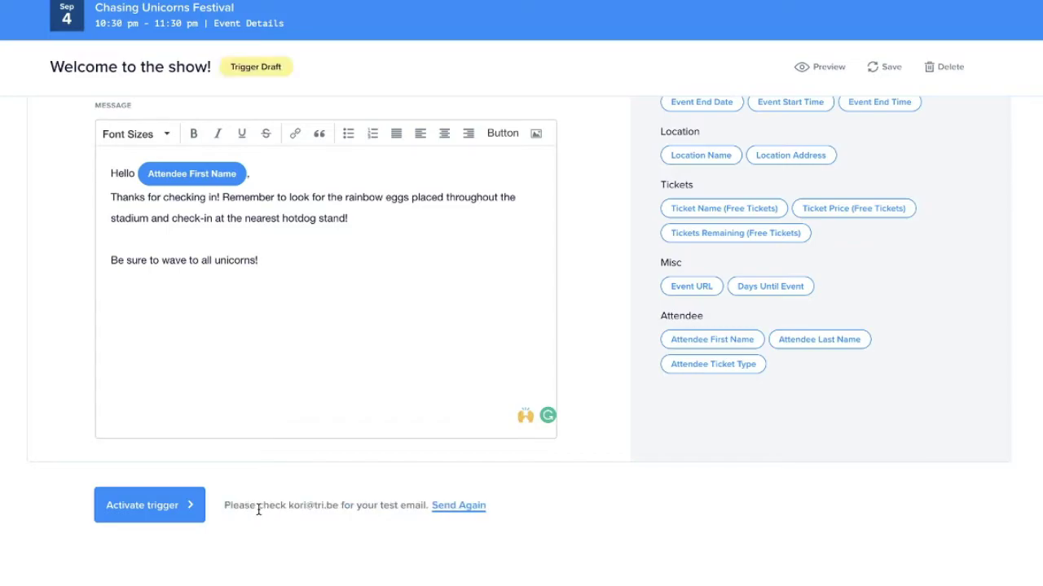
pyautogui.moveTo(289, 506); pyautogui.dragTo(341, 511)
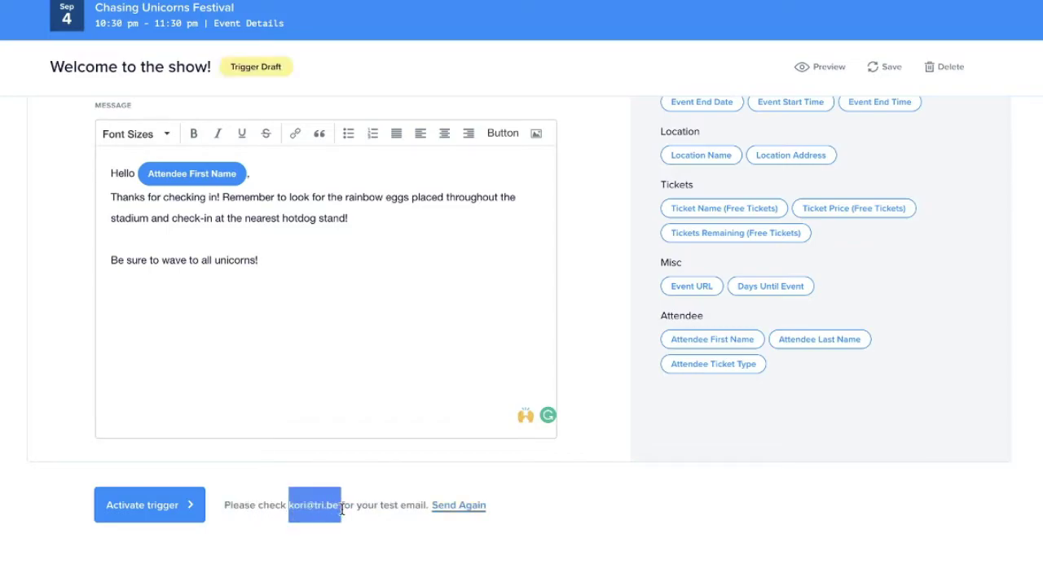
pyautogui.click(342, 511)
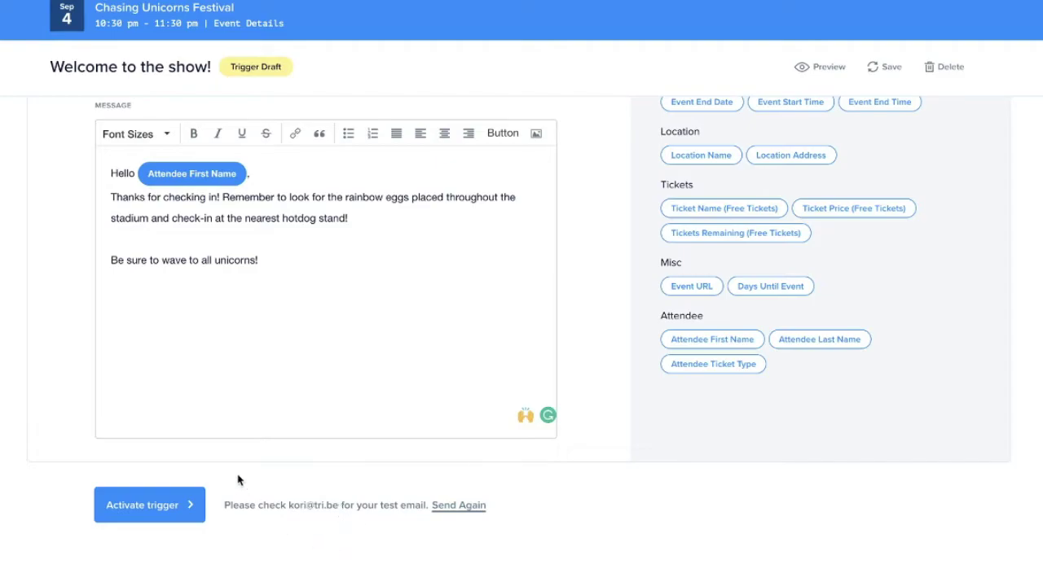
pyautogui.click(145, 507)
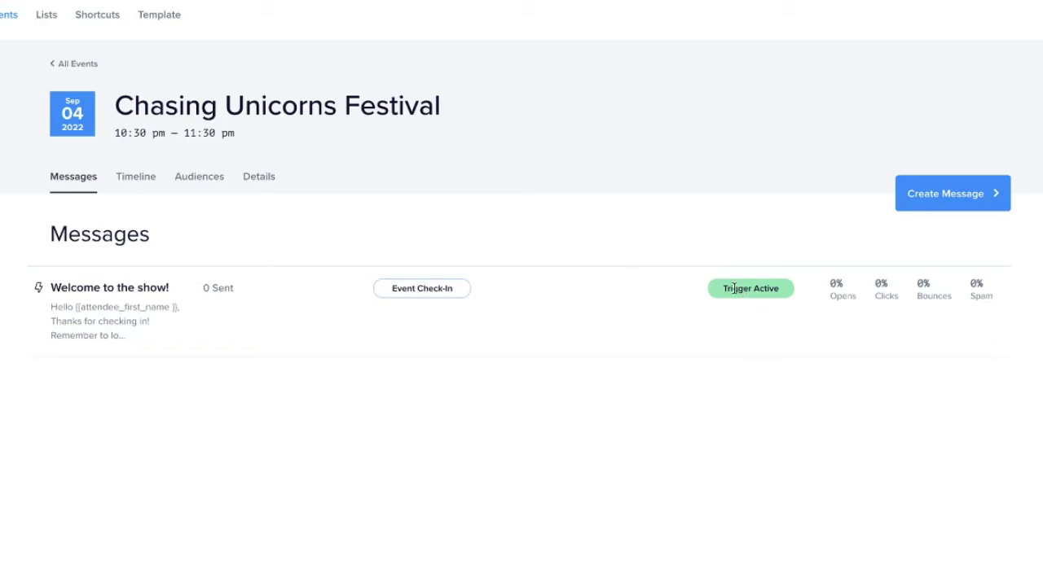
# - Reopen the "Welcome to the show!" message from the event's message list and deactivate its trigger
pyautogui.click(71, 291)
pyautogui.scroll(-2, 449, 477)
pyautogui.scroll(-10, 449, 478)
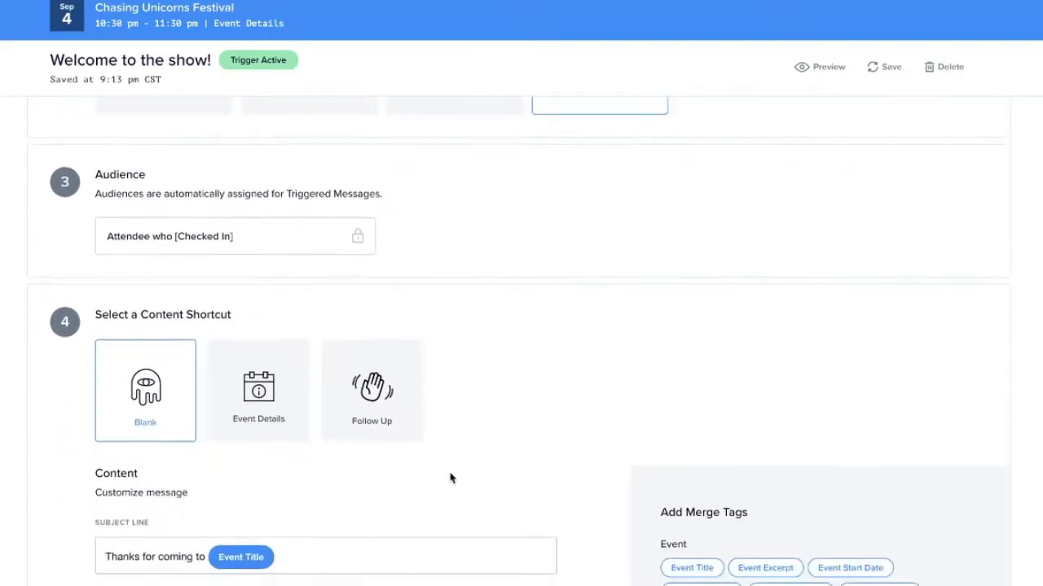
pyautogui.click(156, 509)
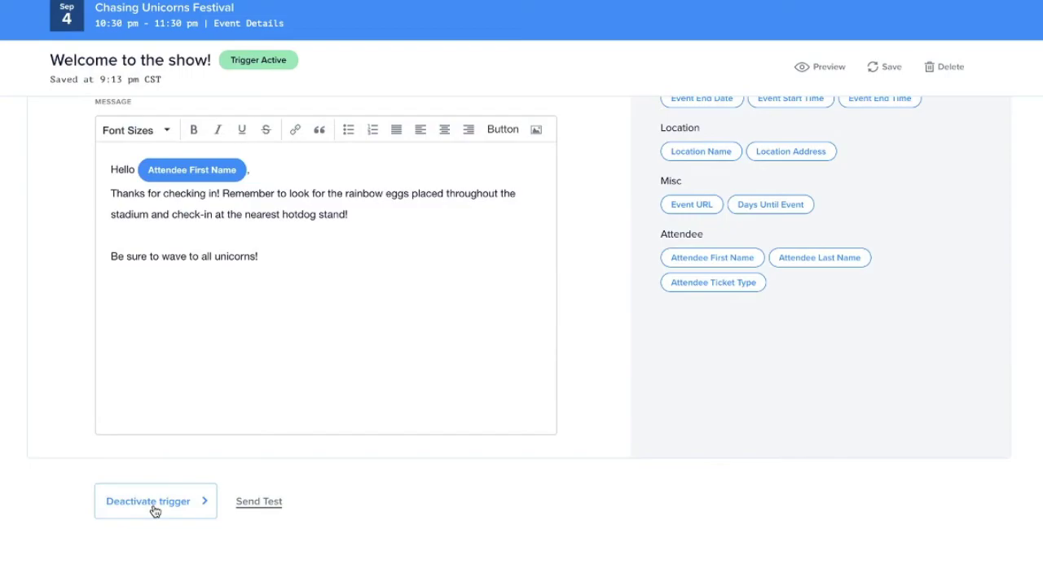